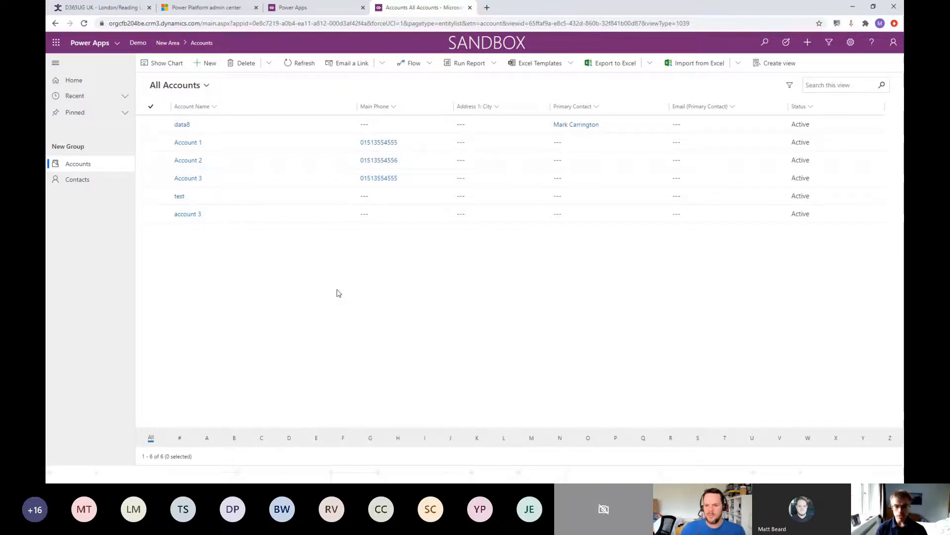
# Switch to SQL Server Management Studio and write the query "select case when name like 'account%' then 1 else 0 end from accout" below the simple SELECT
pyautogui.hotkey('alt', 'Tab')
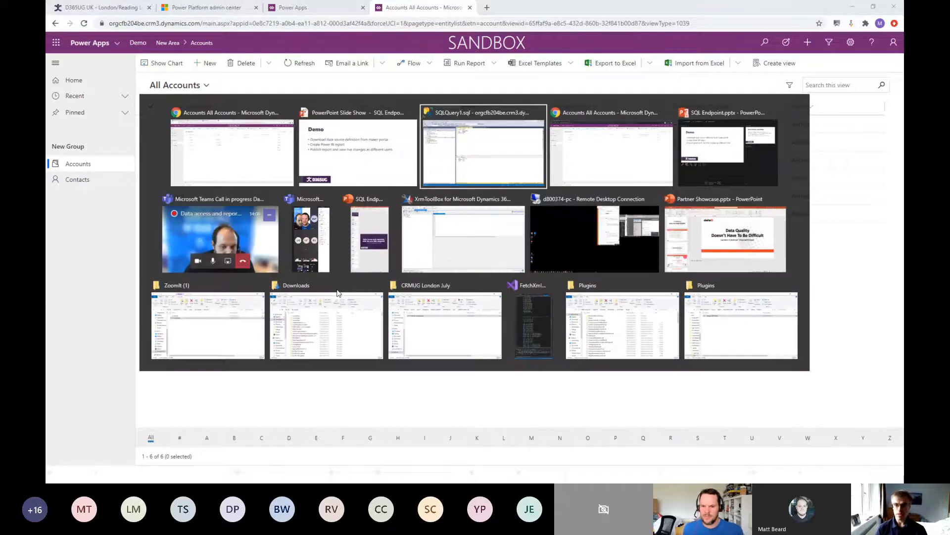
pyautogui.hotkey('ctrl', 'Tab')
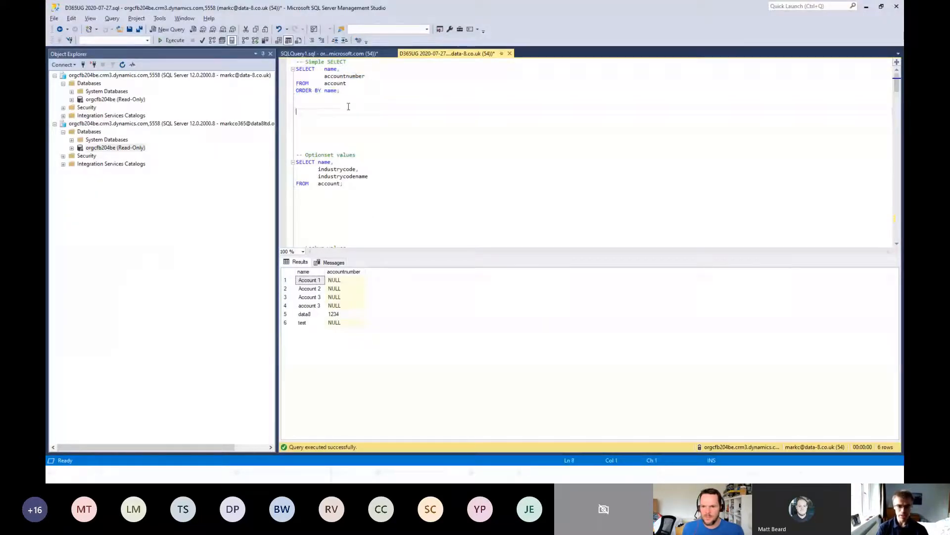
pyautogui.write('elect ')
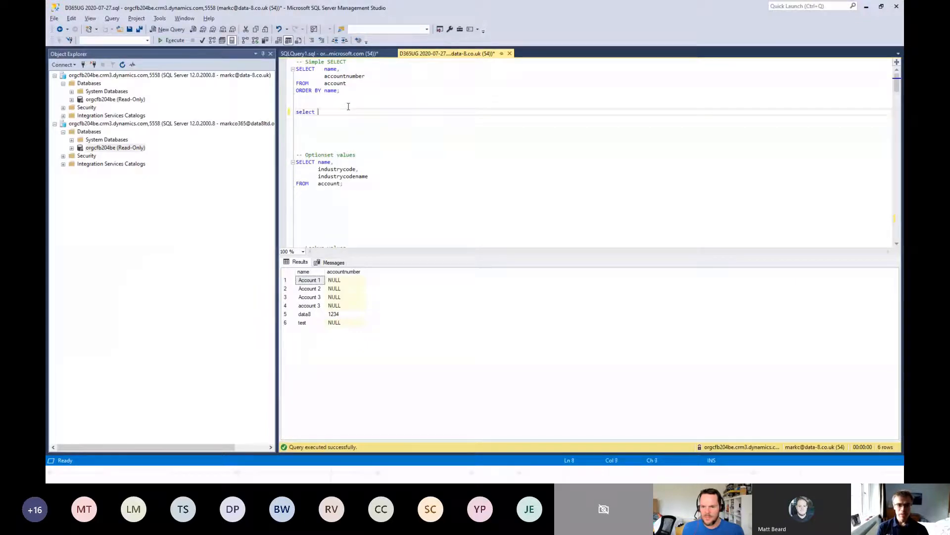
pyautogui.write('case when name lik')
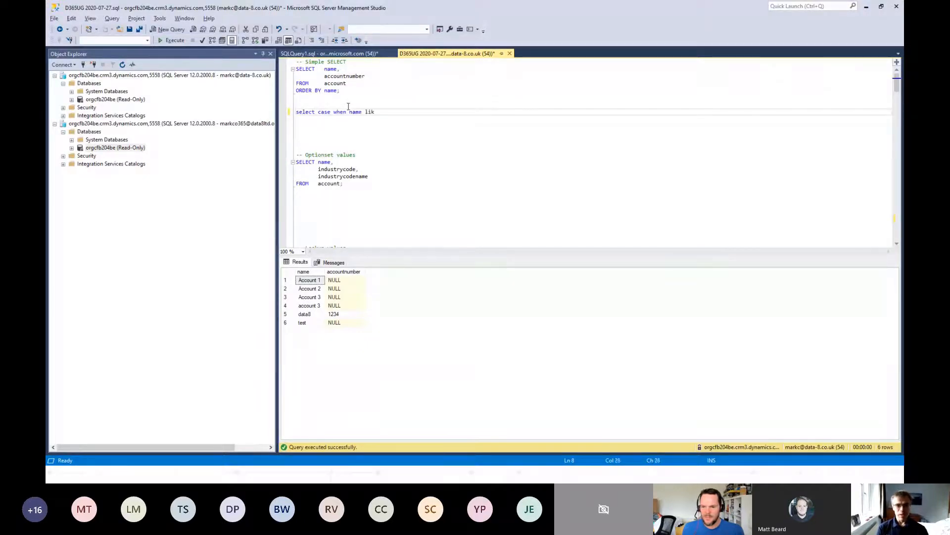
pyautogui.write("e 'account")
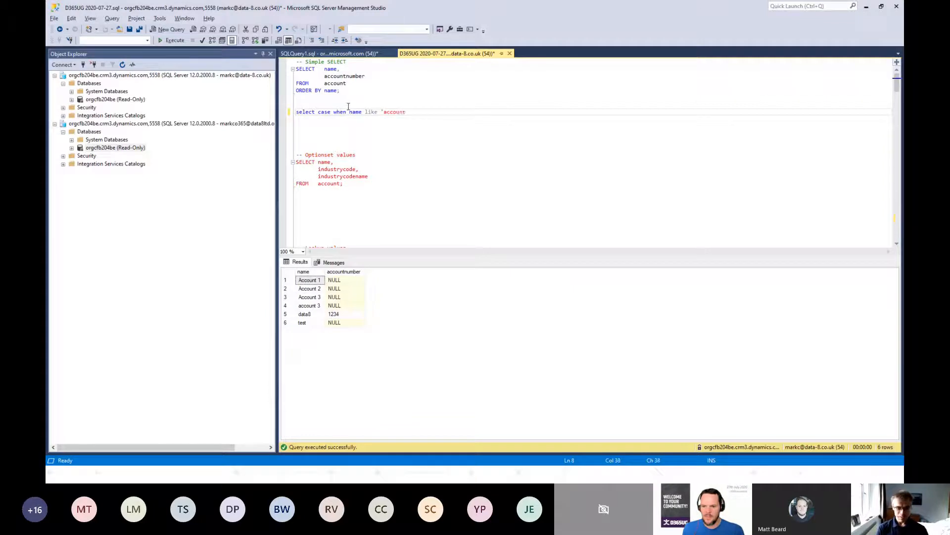
pyautogui.write("%' then 1")
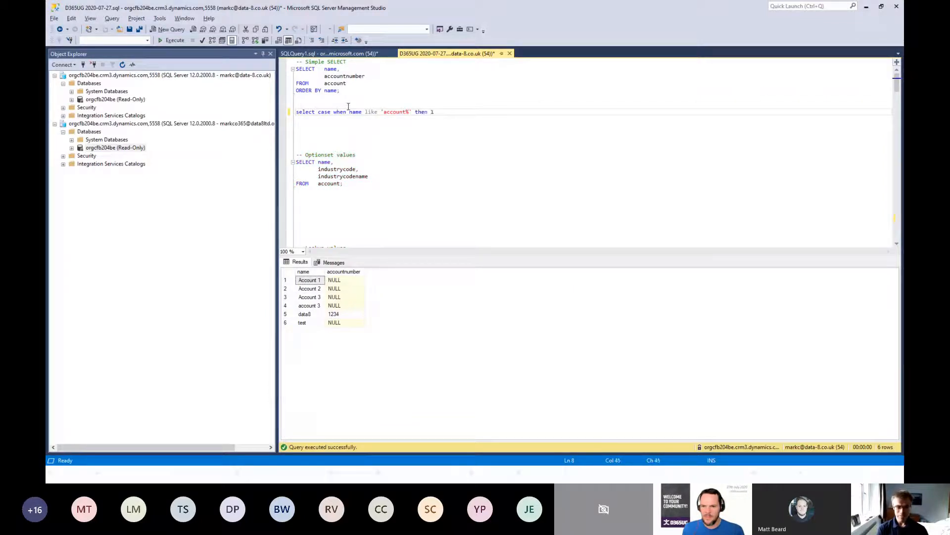
pyautogui.write(' else 0 end')
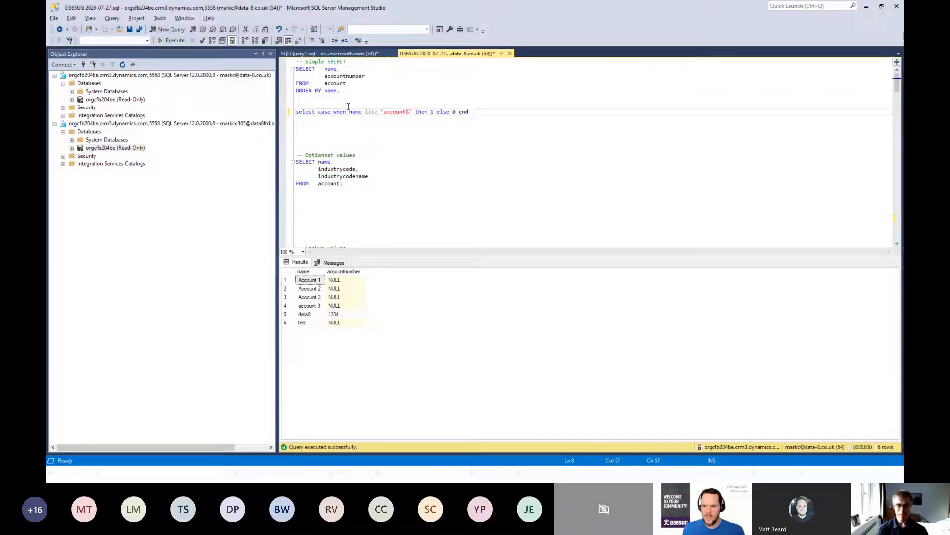
pyautogui.write(' from accout')
# Add the name column before the case expression and run only the new query
pyautogui.press('Home')
pyautogui.hotkey('ctrl', 'Right')
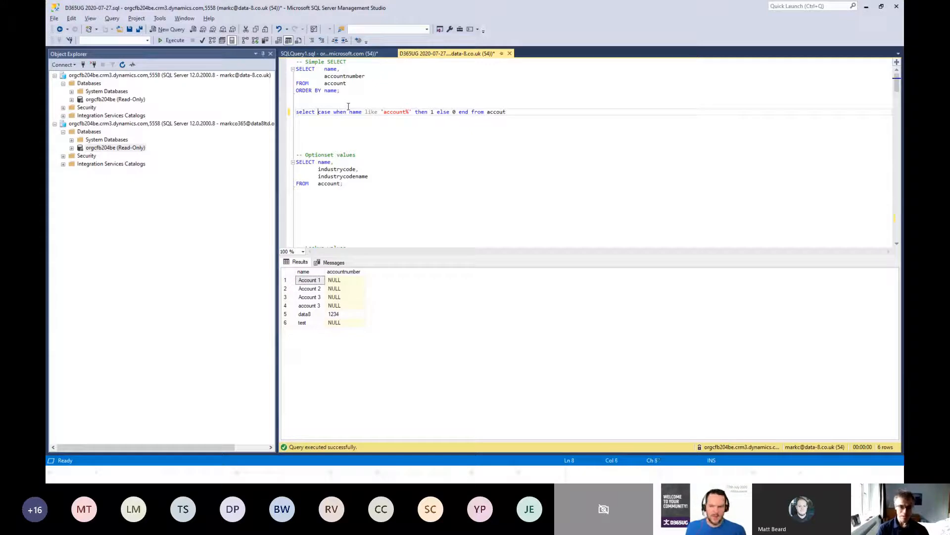
pyautogui.write('name,')
pyautogui.press('End')
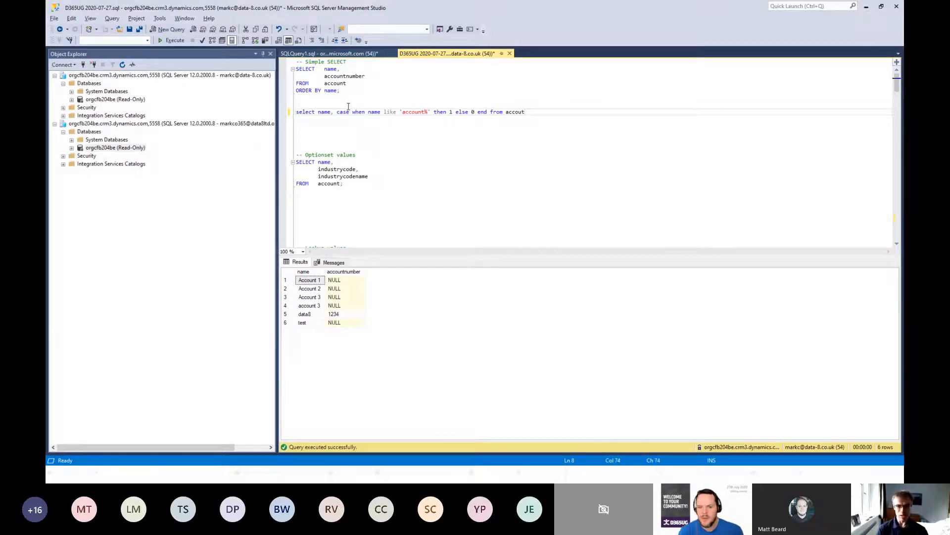
pyautogui.hotkey('shift', 'Up')
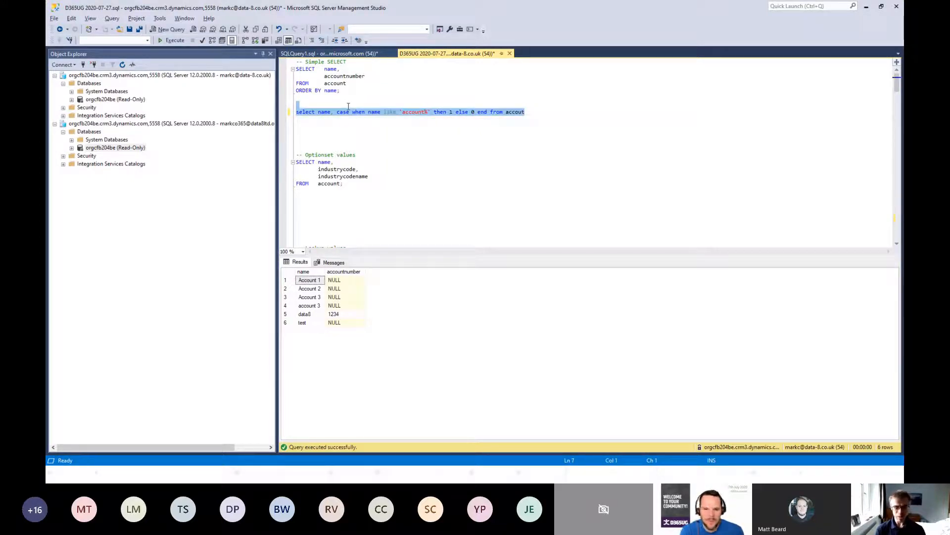
pyautogui.press('F5')
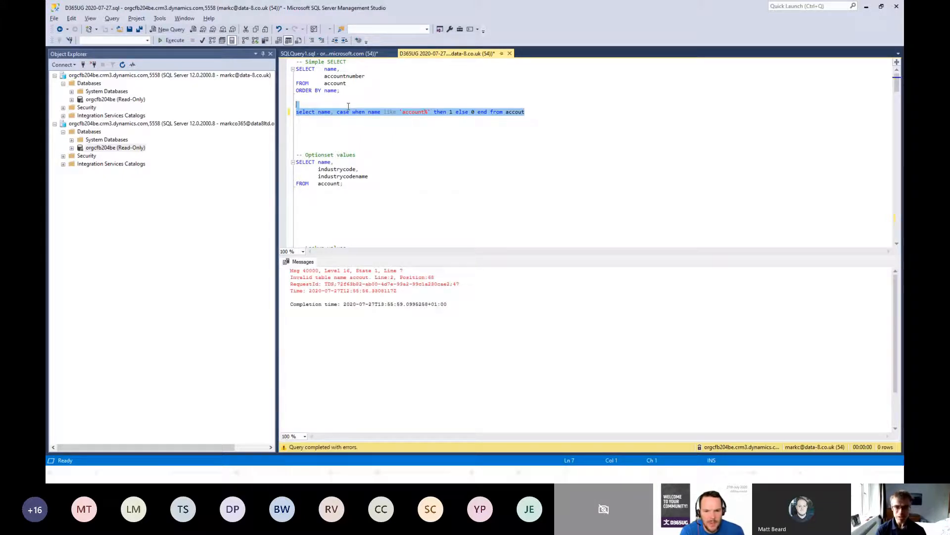
# Correct the table name at the end of the case query to account and rerun it
pyautogui.press('Down')
pyautogui.press('End')
pyautogui.press('BackSpace')
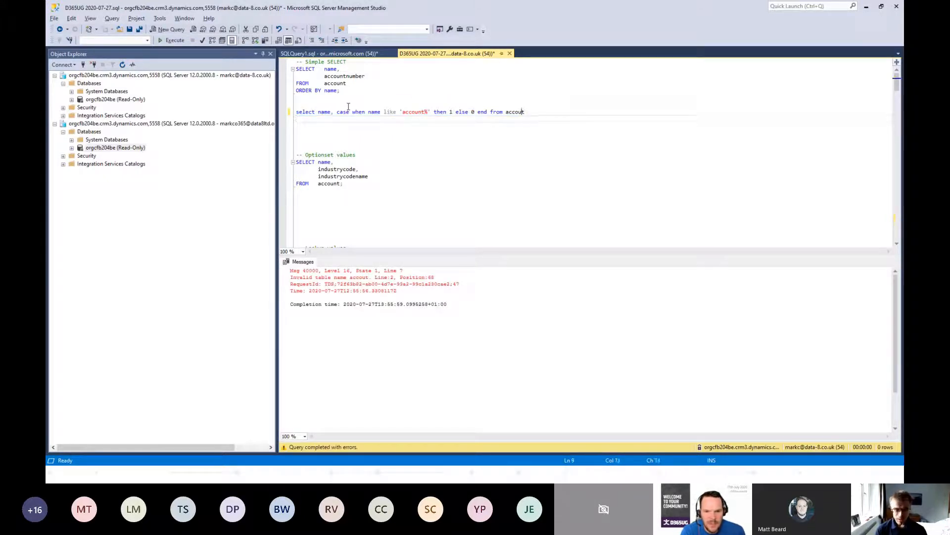
pyautogui.write('nt')
pyautogui.hotkey('shift', 'Up')
pyautogui.press('F5')
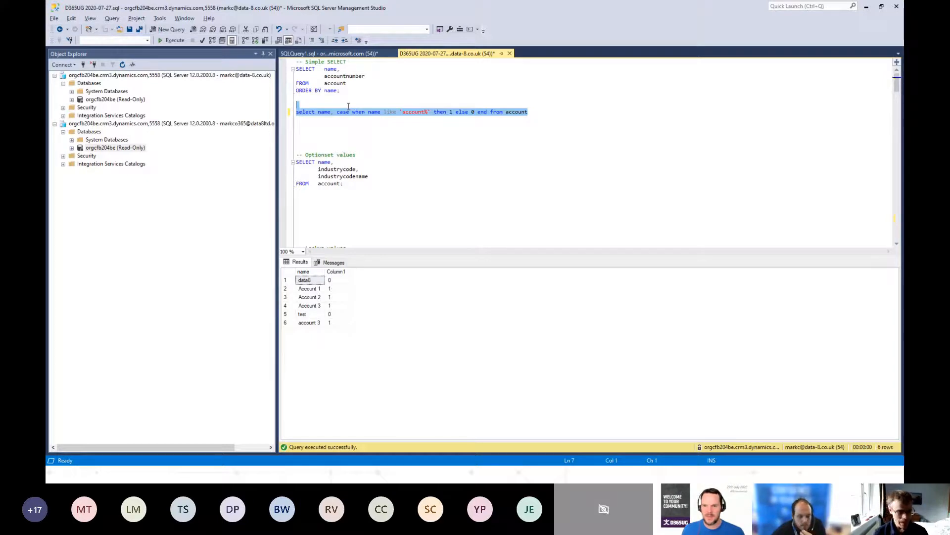
# Switch to the Power Apps entities page in the browser and dismiss the feedback survey
pyautogui.hotkey('alt', 'Tab')
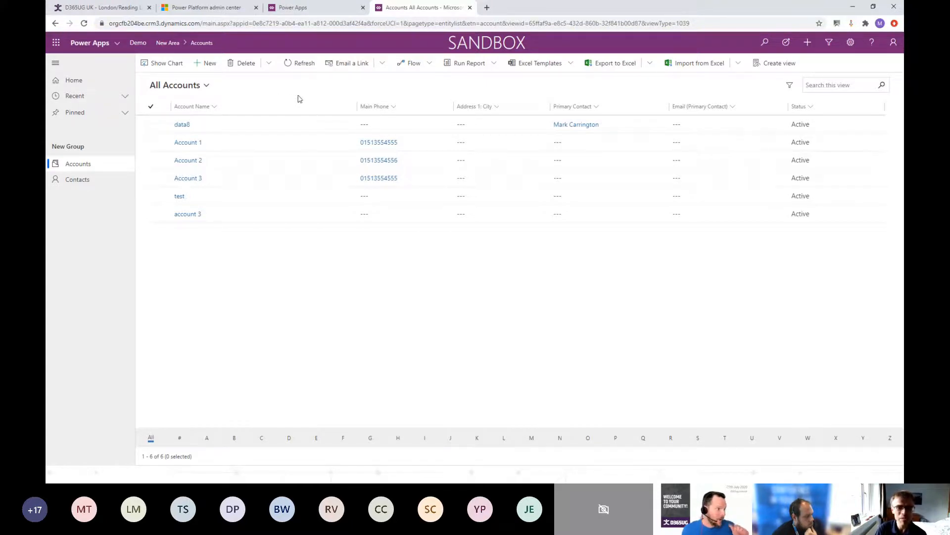
pyautogui.click(303, 11)
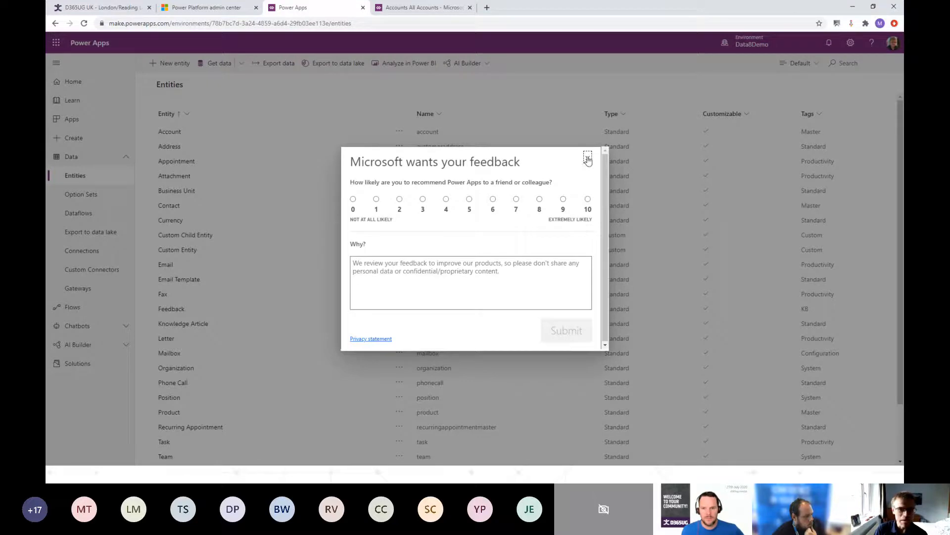
pyautogui.click(587, 159)
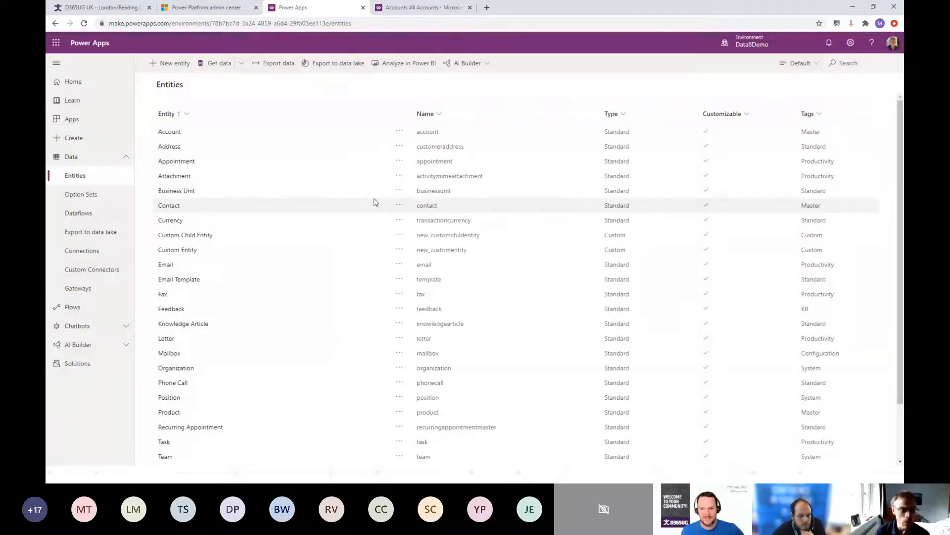
pyautogui.click(392, 66)
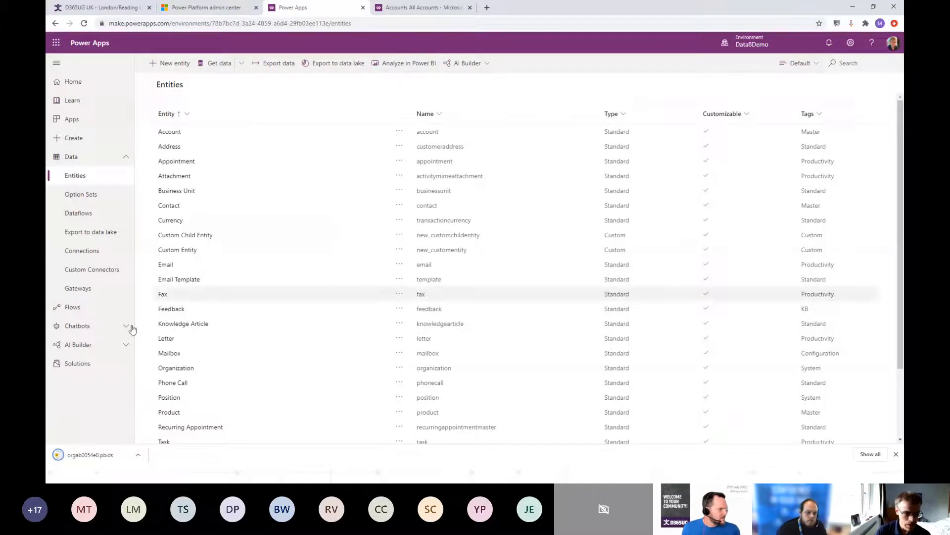
pyautogui.click(79, 461)
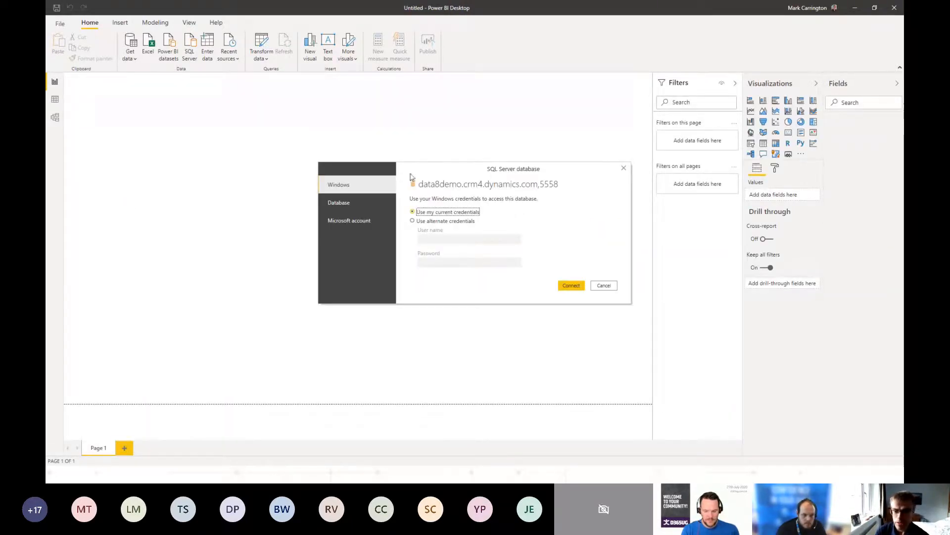
pyautogui.click(569, 285)
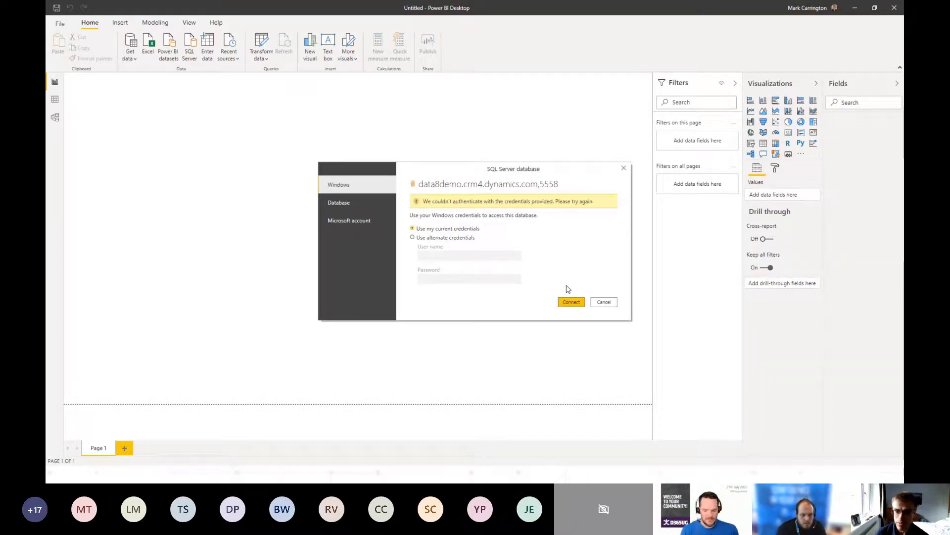
pyautogui.click(603, 302)
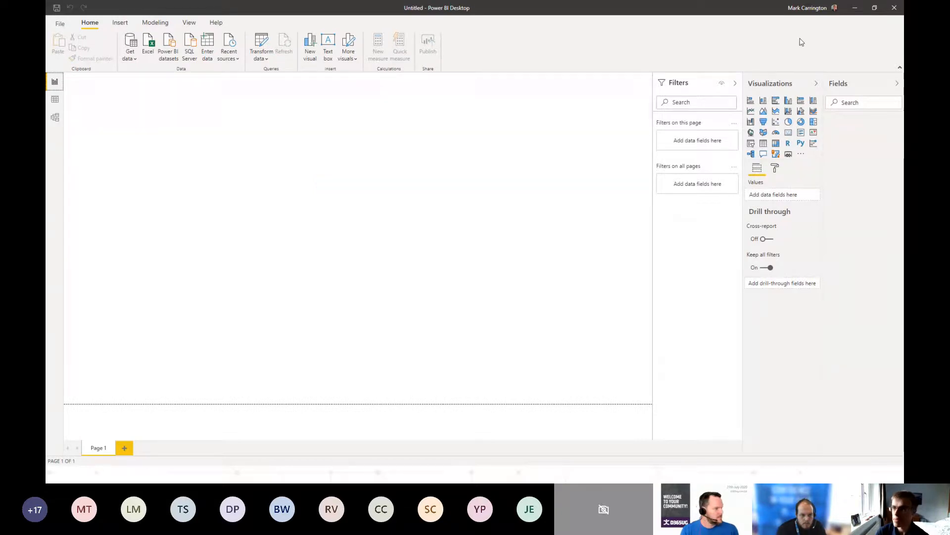
pyautogui.hotkey('alt', 'F4')
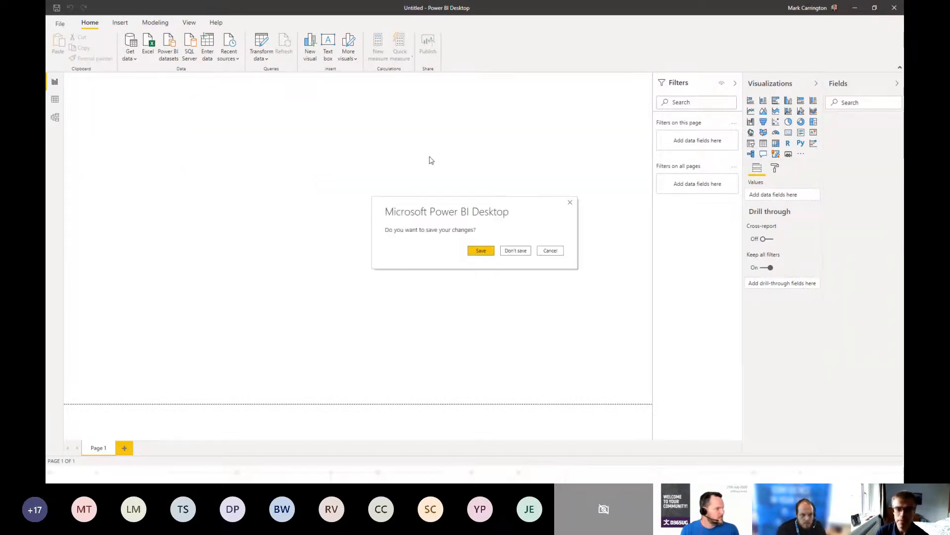
pyautogui.click(517, 251)
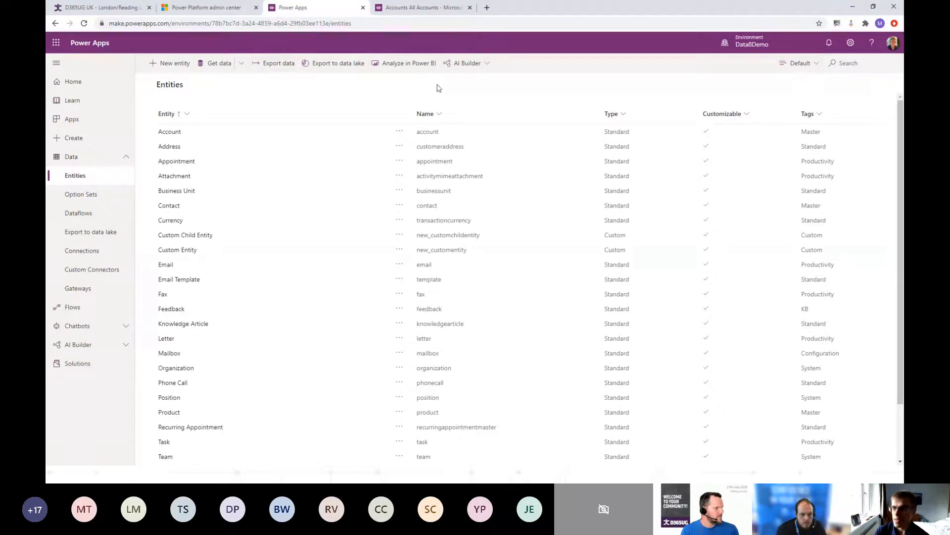
# Switch to the CATest environment and open the Analyze in Power BI connection file for its entities in Power BI Desktop
pyautogui.click(753, 40)
pyautogui.click(800, 138)
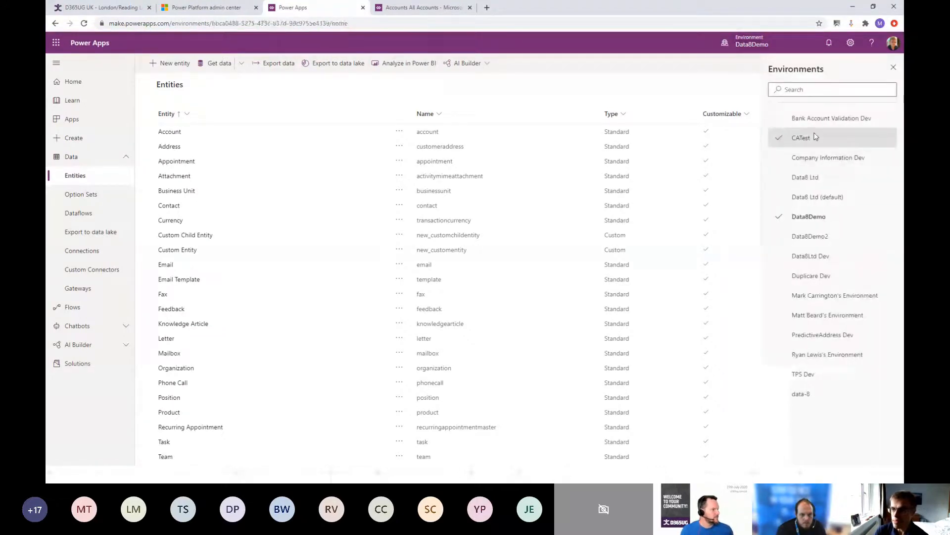
pyautogui.click(83, 181)
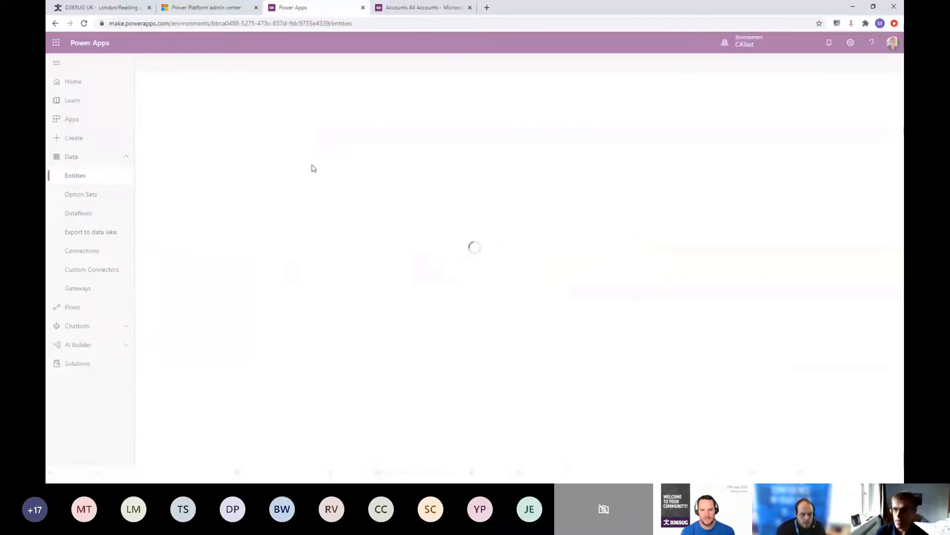
pyautogui.click(387, 63)
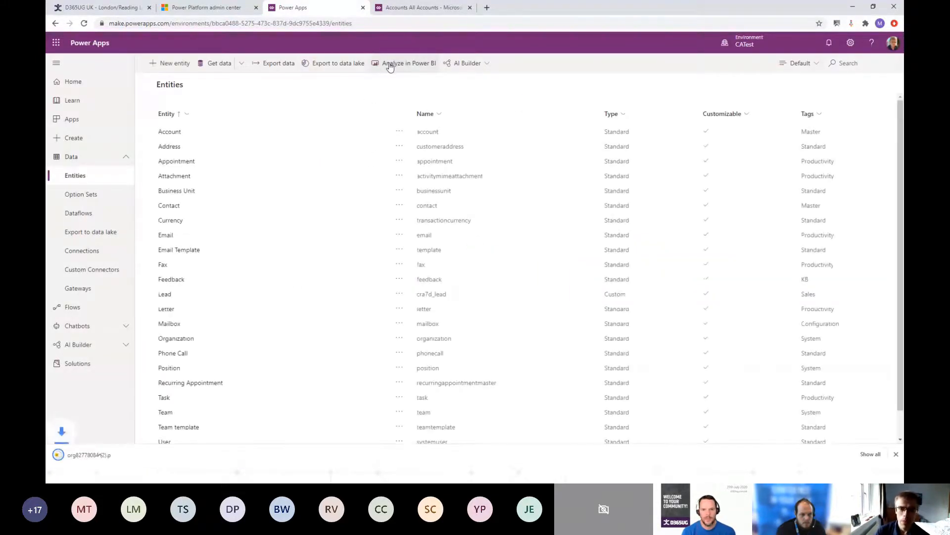
pyautogui.click(92, 460)
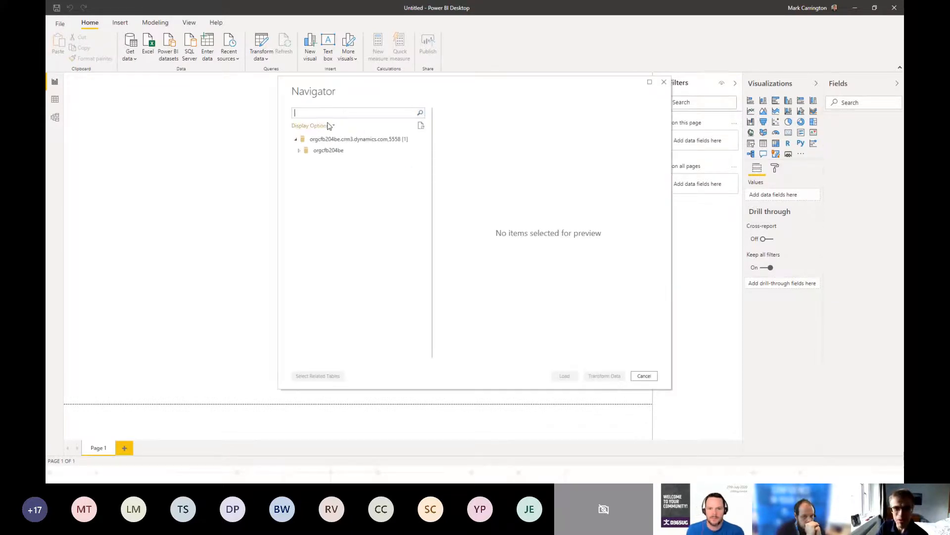
# Load the account table from the orgcfb204be database into the report
pyautogui.click(298, 151)
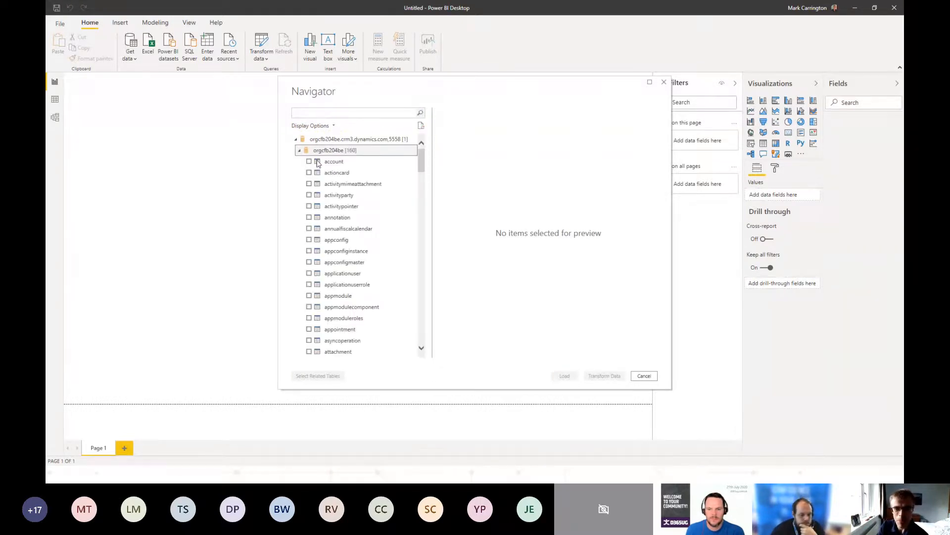
pyautogui.click(310, 162)
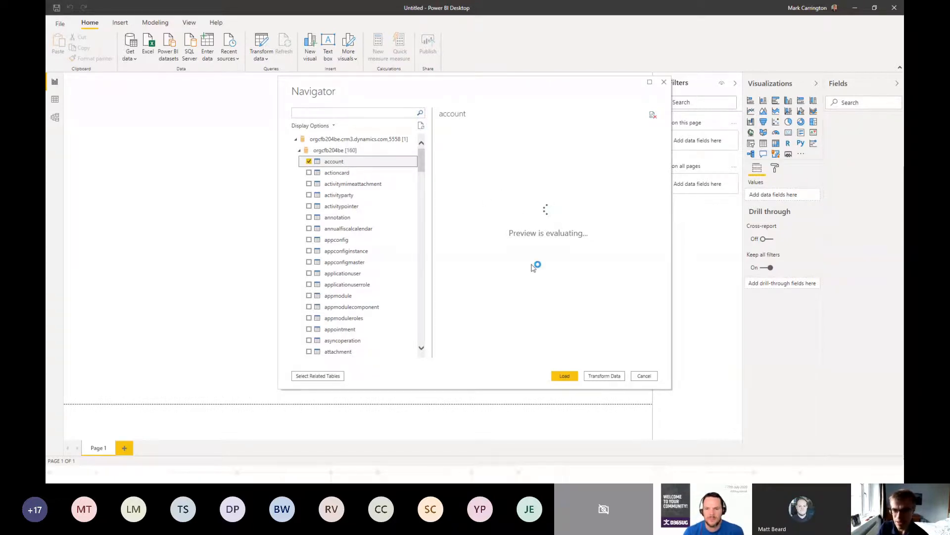
pyautogui.click(561, 379)
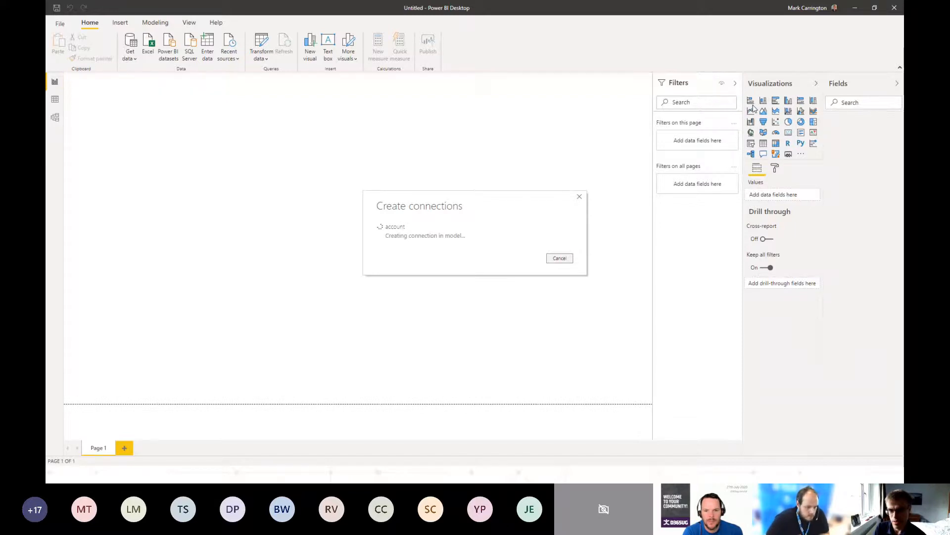
# Add a clustered column chart to the report page and use the industrycodename field as its legend
pyautogui.click(789, 102)
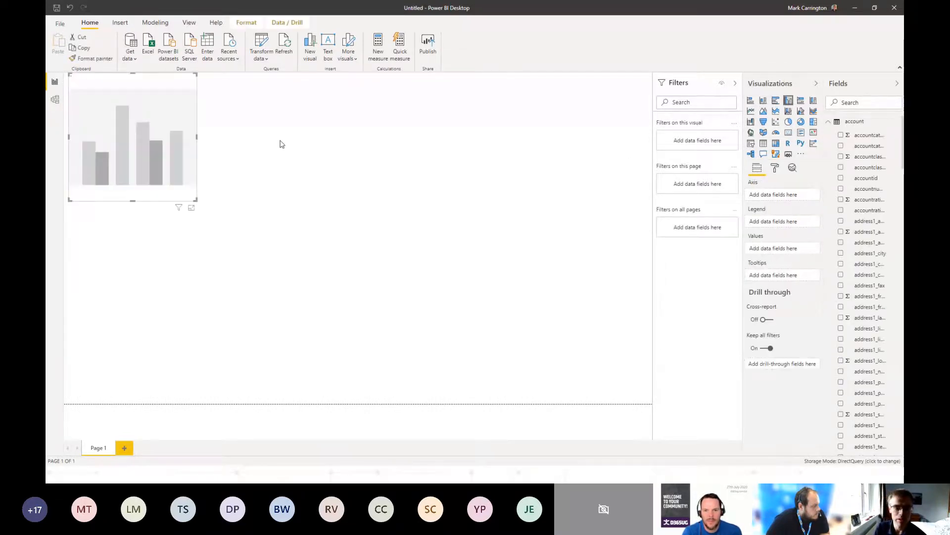
pyautogui.click(857, 101)
pyautogui.write('indu')
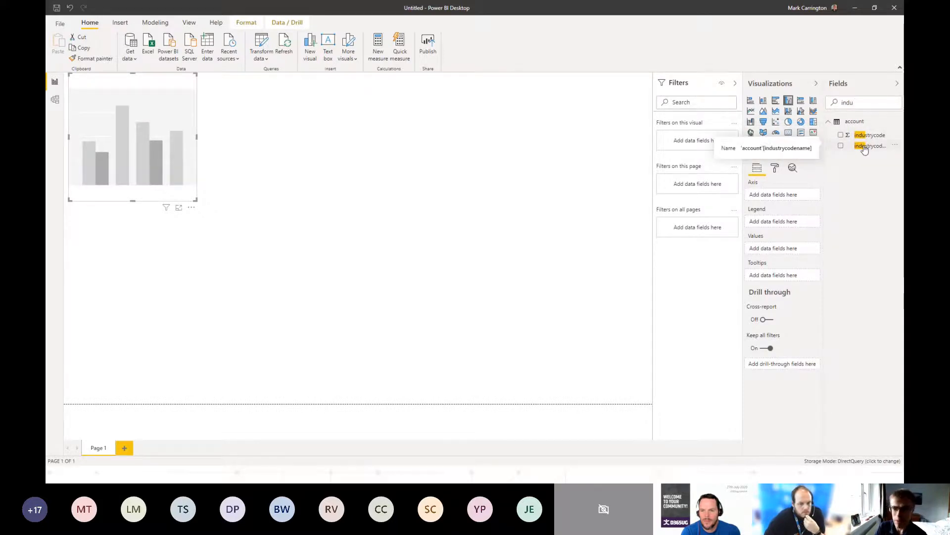
pyautogui.moveTo(864, 147); pyautogui.dragTo(776, 223)
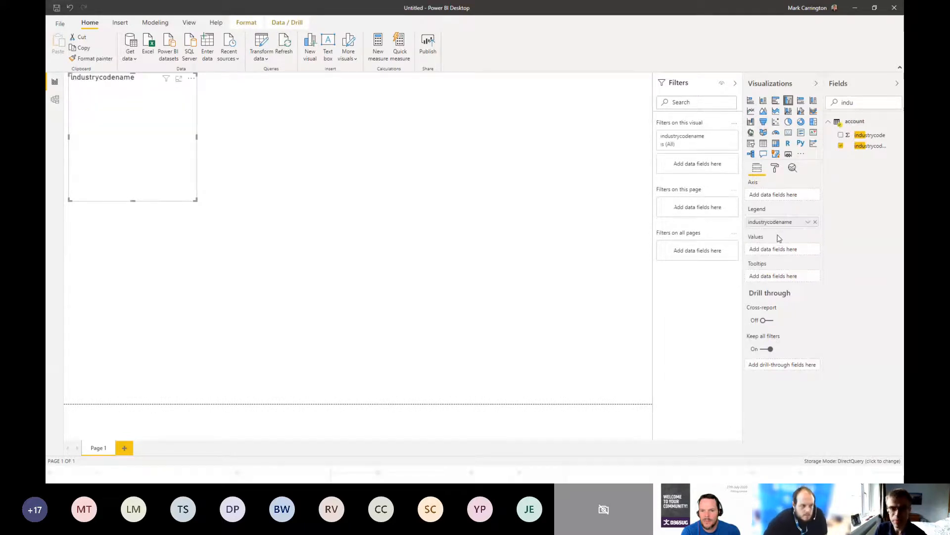
# Find the accountid field and use its count as the values of the column chart
pyautogui.doubleClick(863, 104)
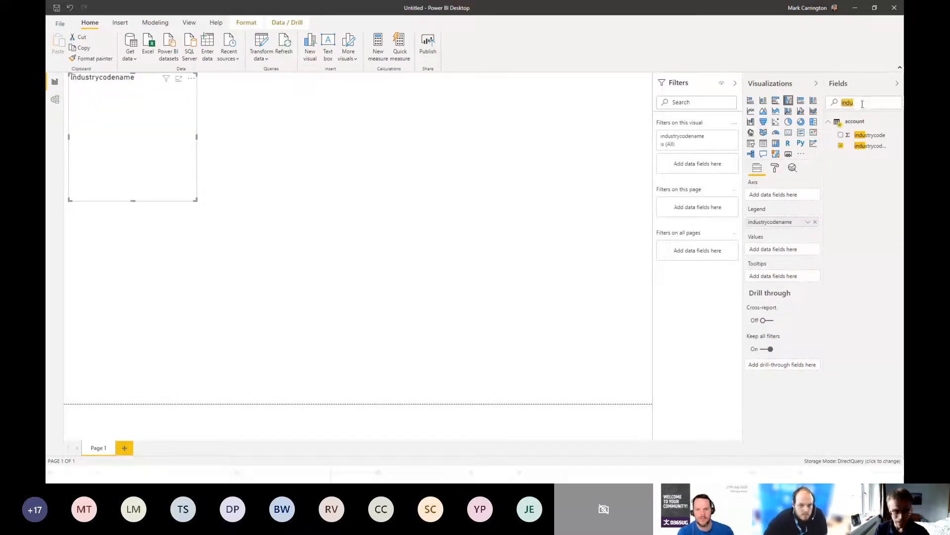
pyautogui.write('accoun')
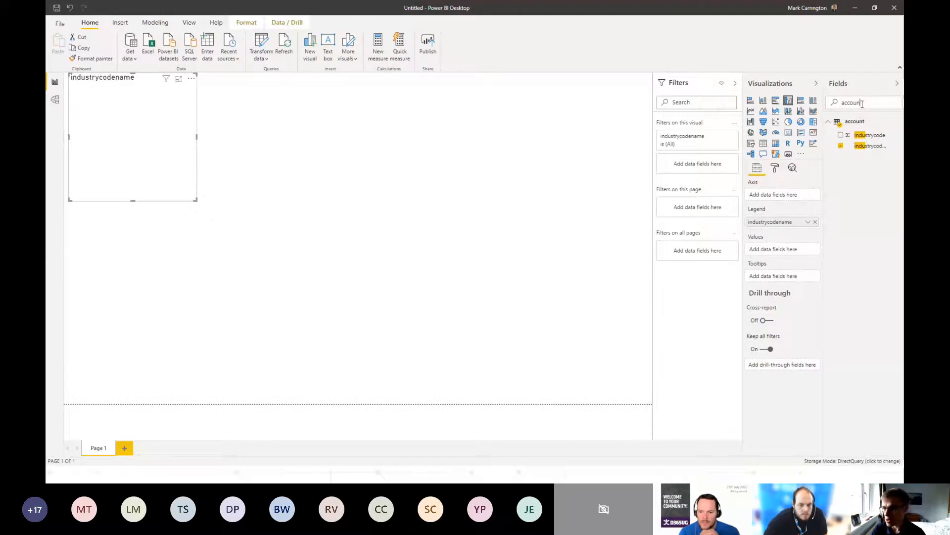
pyautogui.write('tid')
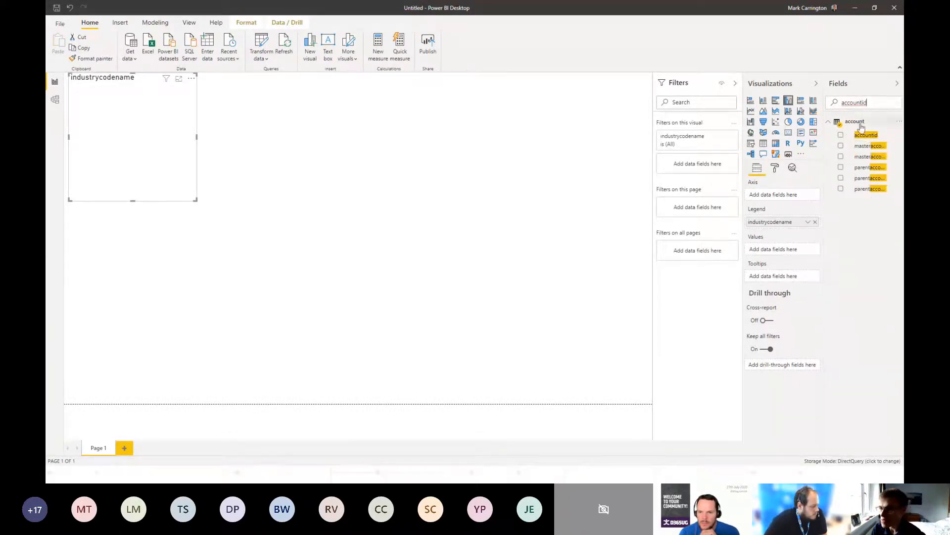
pyautogui.moveTo(865, 135); pyautogui.dragTo(786, 250)
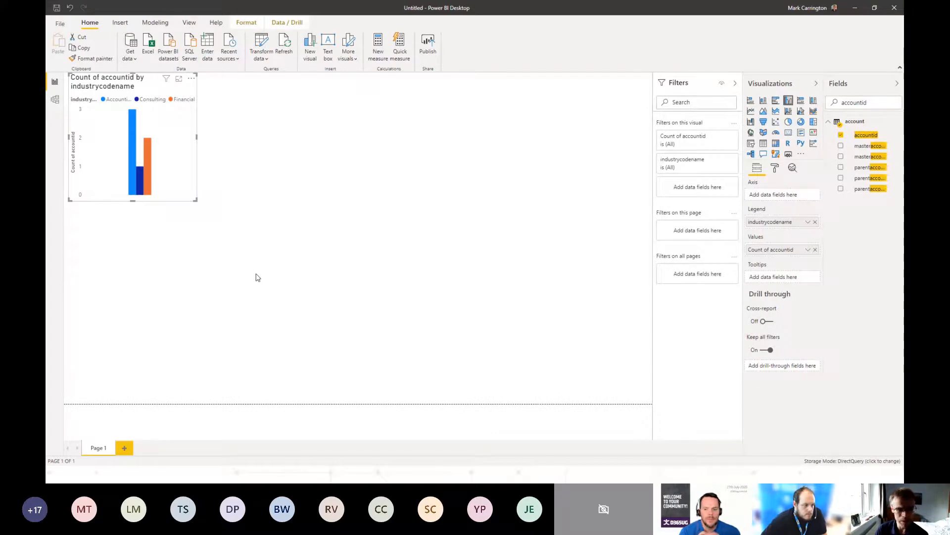
pyautogui.click(415, 117)
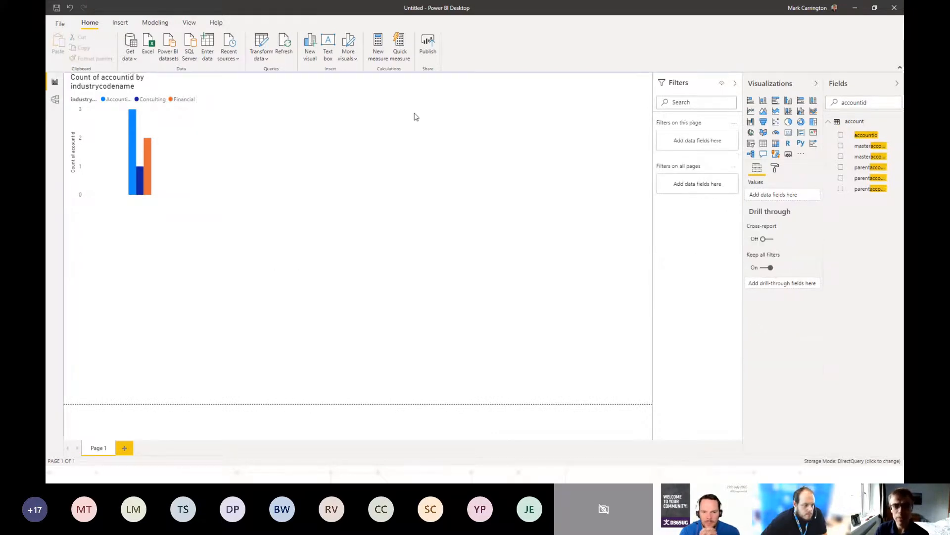
# Publish the report to the Demos workspace, saving it as D365UGUK, and open the published report in Power BI online
pyautogui.click(429, 43)
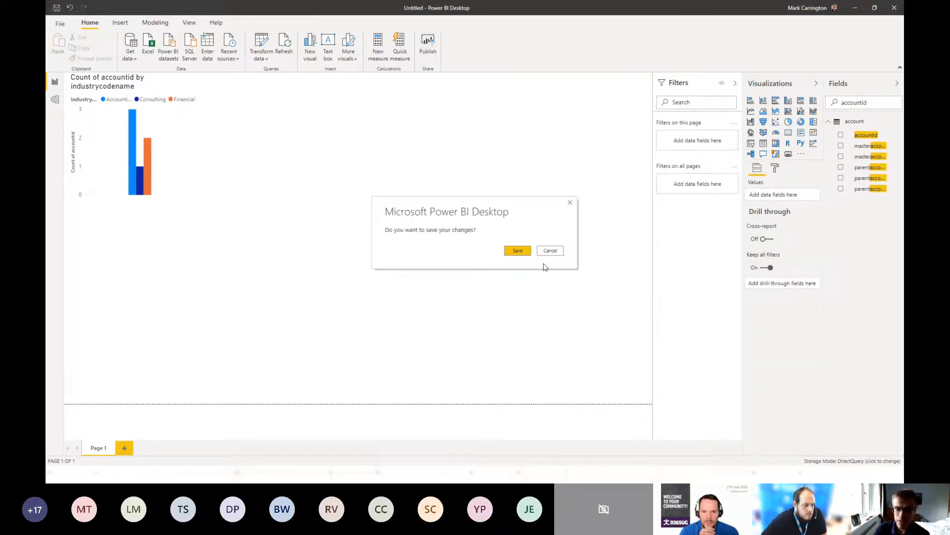
pyautogui.click(521, 254)
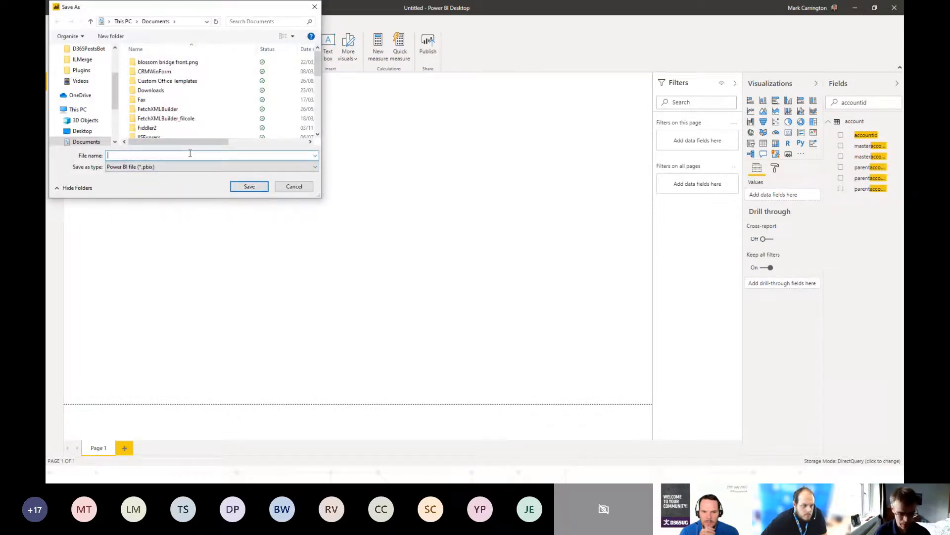
pyautogui.write('D365UGUK')
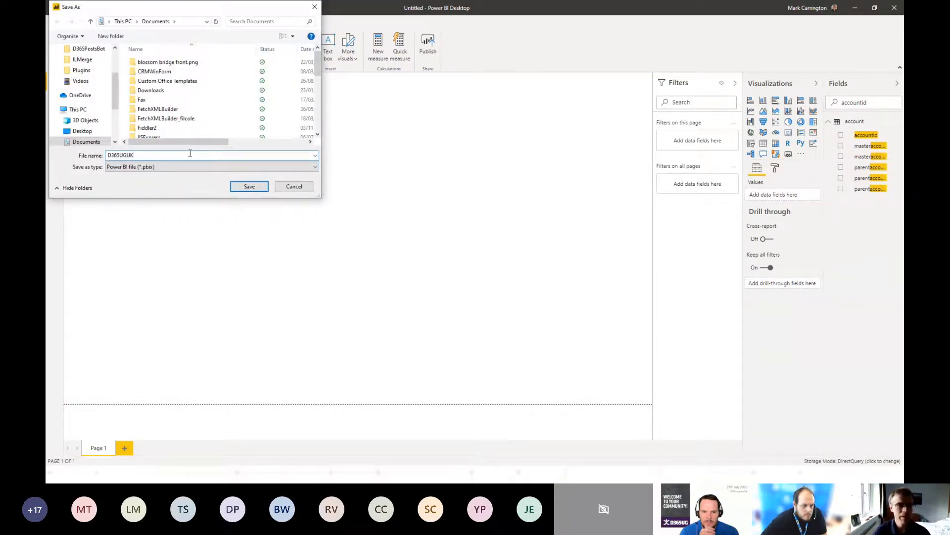
pyautogui.press('Return')
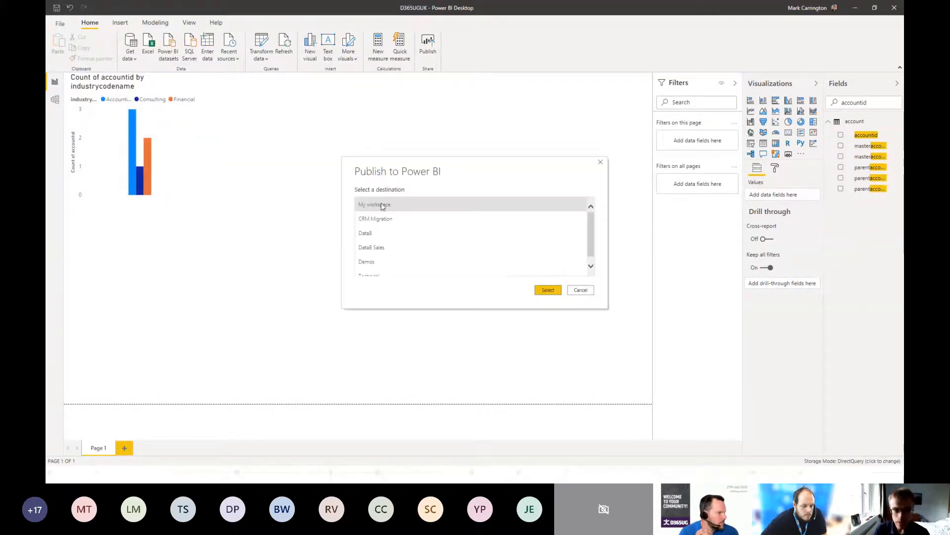
pyautogui.click(381, 262)
pyautogui.click(548, 288)
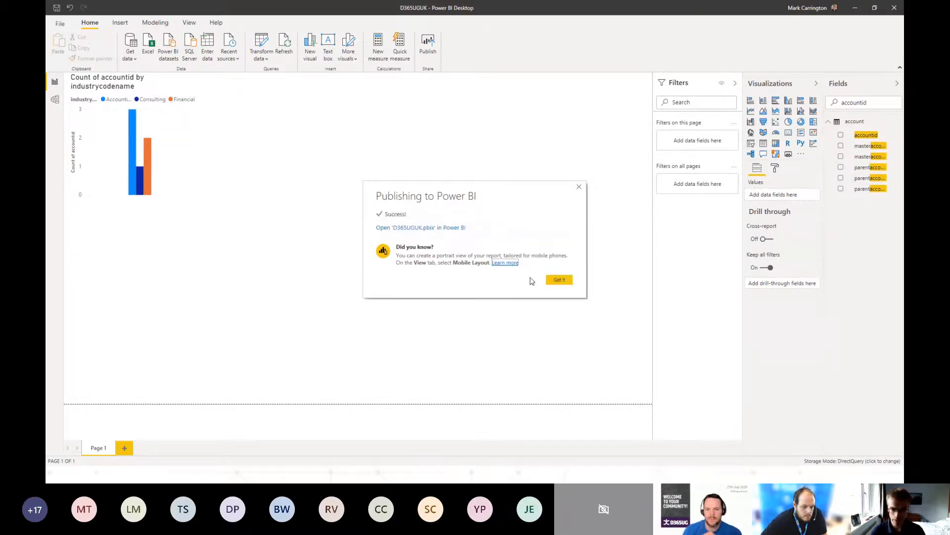
pyautogui.click(453, 227)
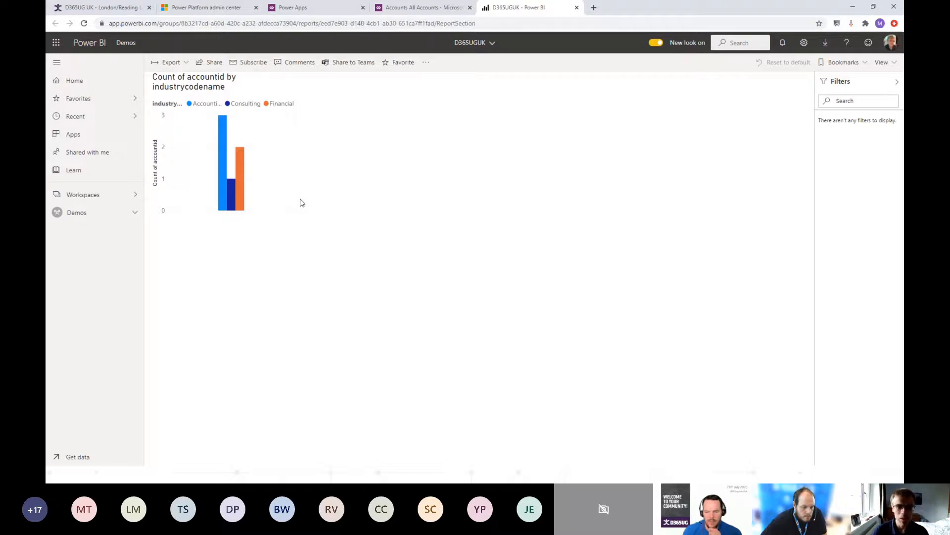
# Switch to the incognito browser window and open app.powerbi.com in a new tab
pyautogui.hotkey('alt', 'Tab')
pyautogui.hotkey('alt', 'Tab')
pyautogui.hotkey('alt', 'Tab')
pyautogui.hotkey('alt', 'Tab')
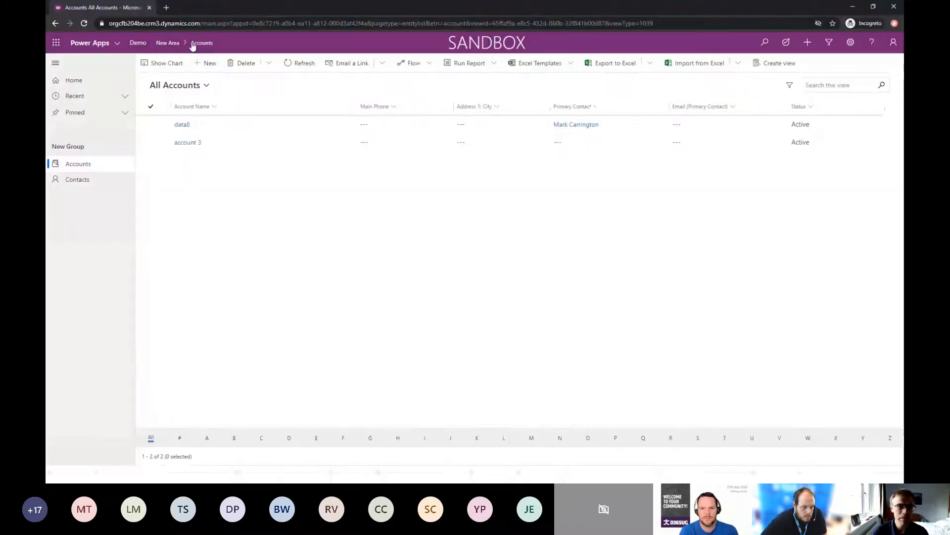
pyautogui.click(167, 7)
pyautogui.write('app.')
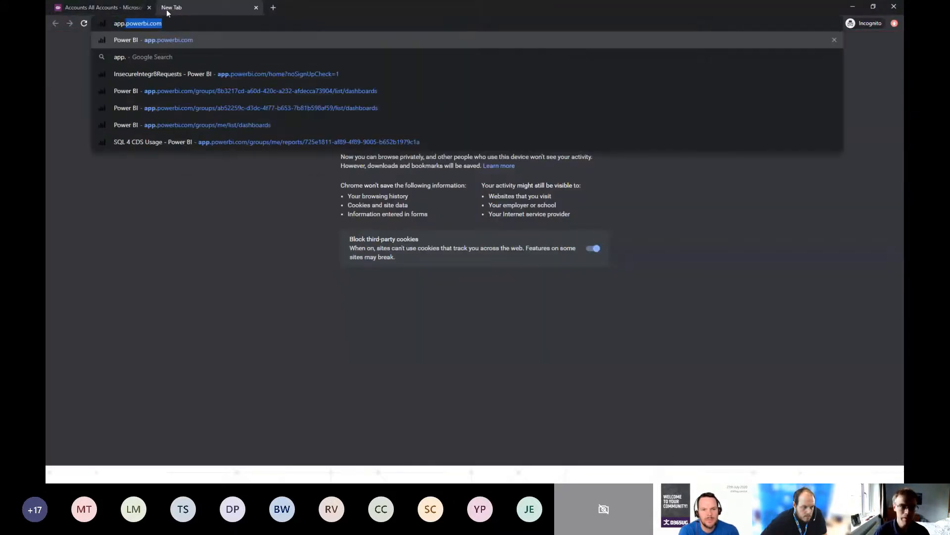
pyautogui.press('Return')
# Copy the published report's address into the incognito tab and sign in as the other user, skipping the extra security information for now
pyautogui.hotkey('alt', 'Tab')
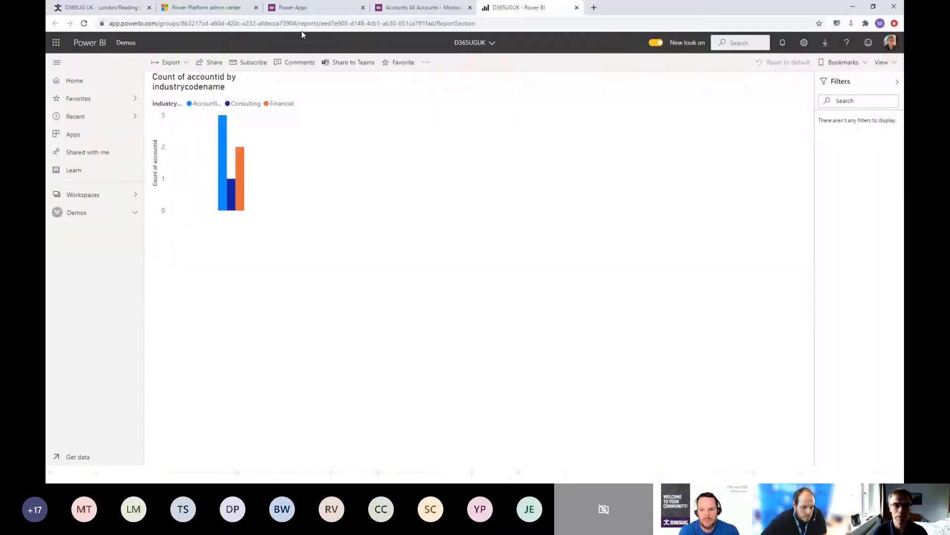
pyautogui.click(302, 25)
pyautogui.hotkey('ctrl', 'c')
pyautogui.hotkey('alt', 'Tab')
pyautogui.click(279, 24)
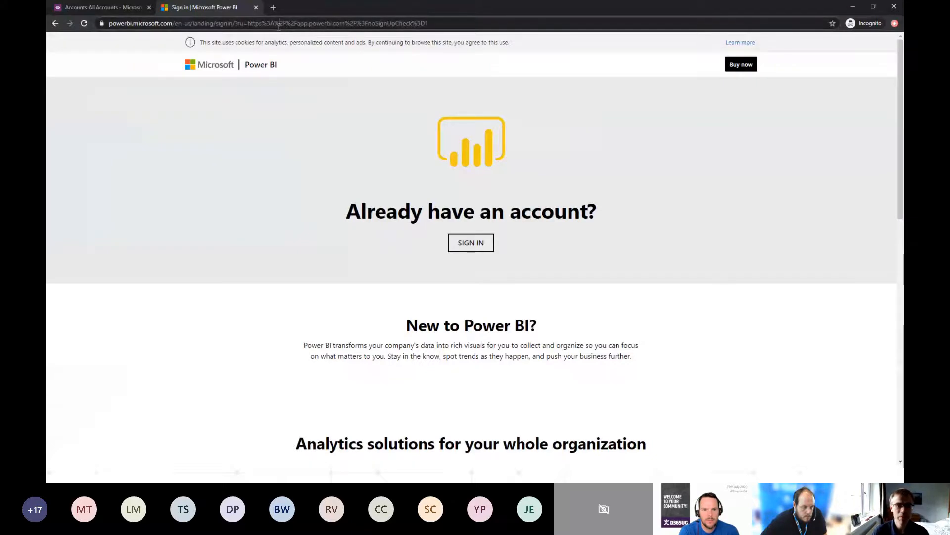
pyautogui.hotkey('ctrl', 'v')
pyautogui.press('Return')
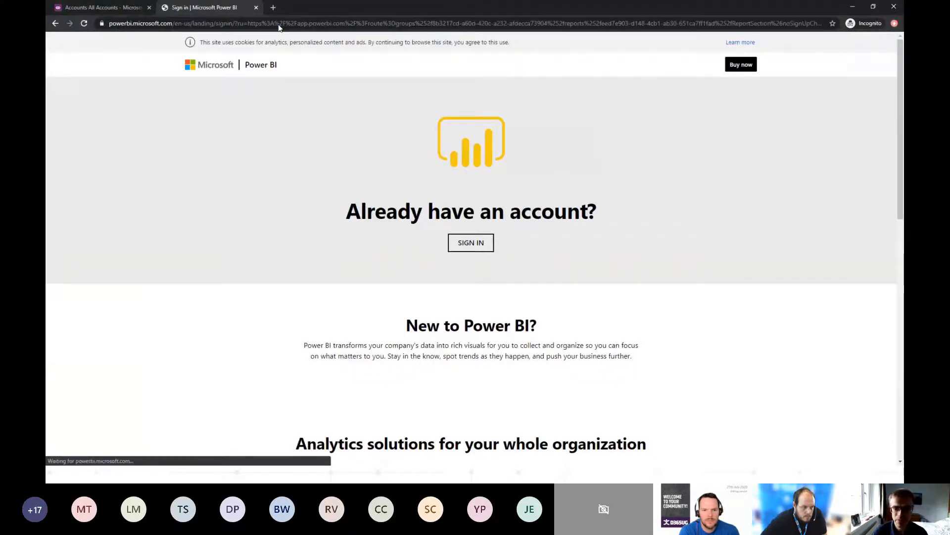
pyautogui.click(479, 245)
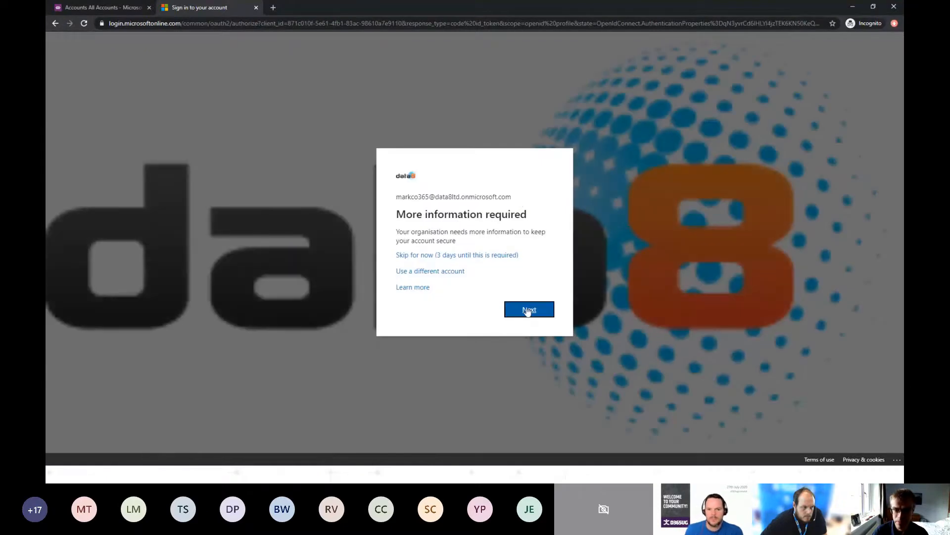
pyautogui.click(502, 256)
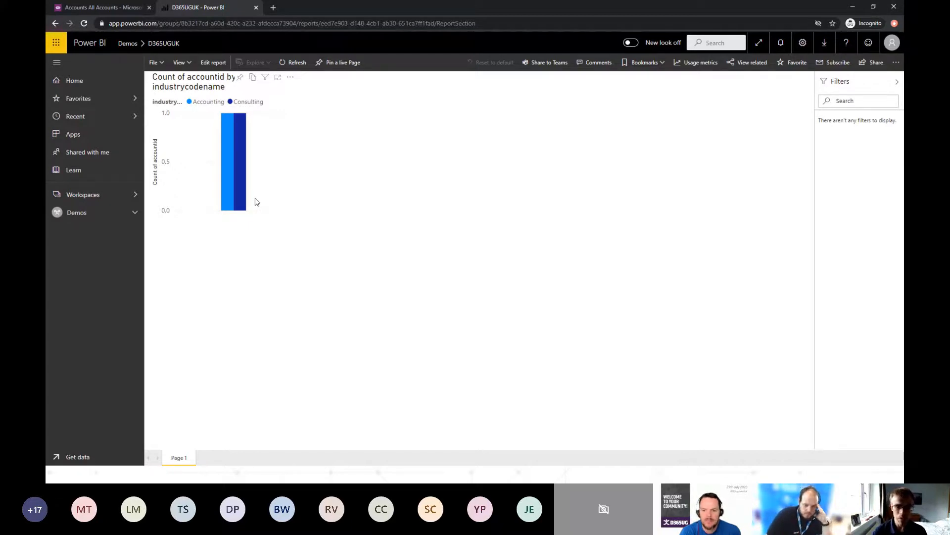
# Open the data8 account in the incognito window's Power Apps tab, set its industry to Accounting and save the record
pyautogui.hotkey('alt', 'Tab')
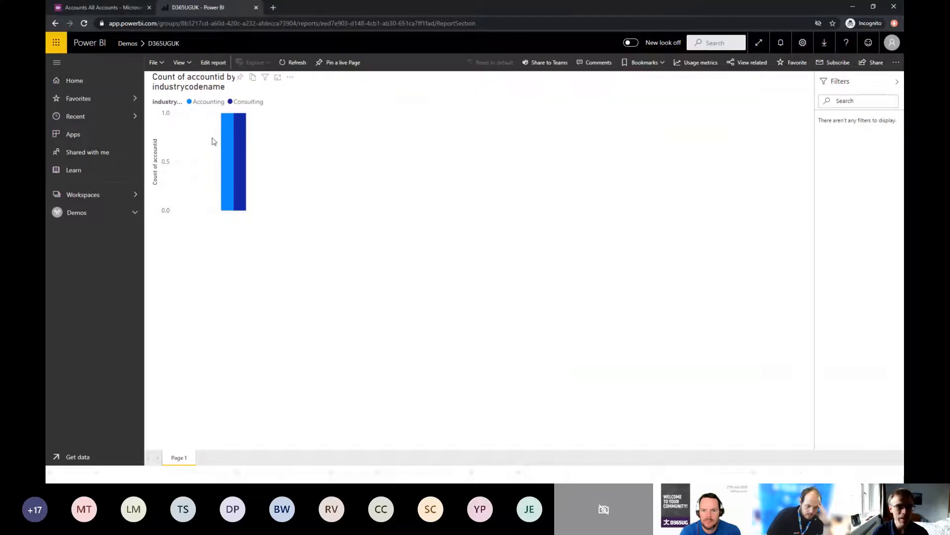
pyautogui.click(108, 9)
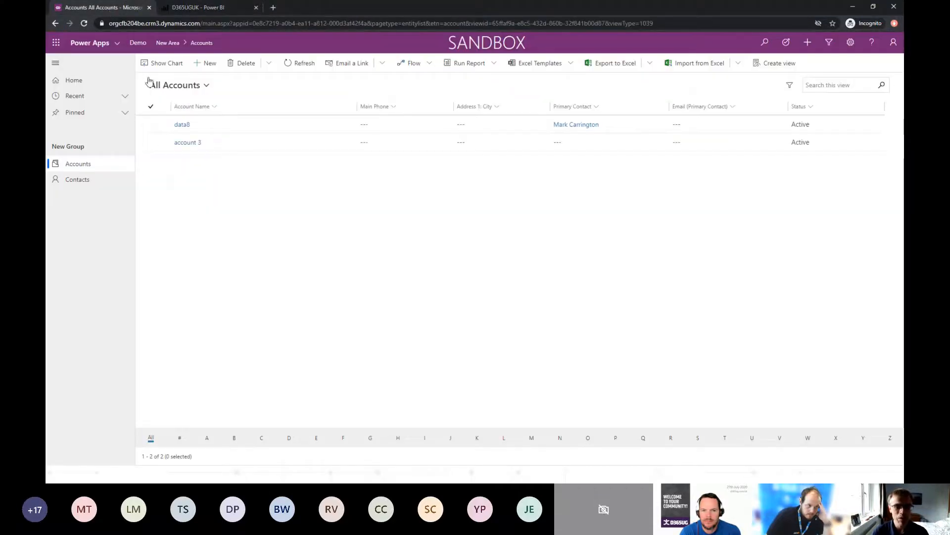
pyautogui.click(185, 127)
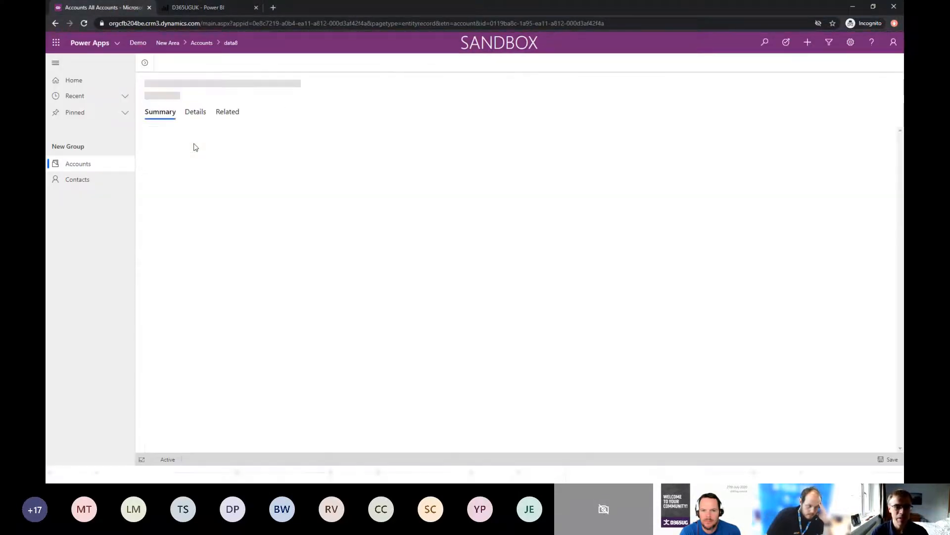
pyautogui.click(177, 11)
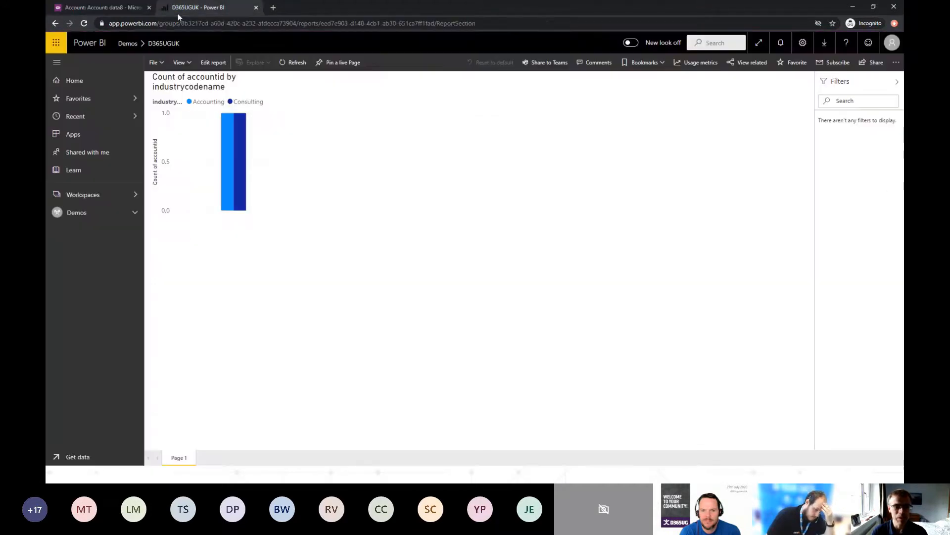
pyautogui.click(109, 13)
pyautogui.click(198, 113)
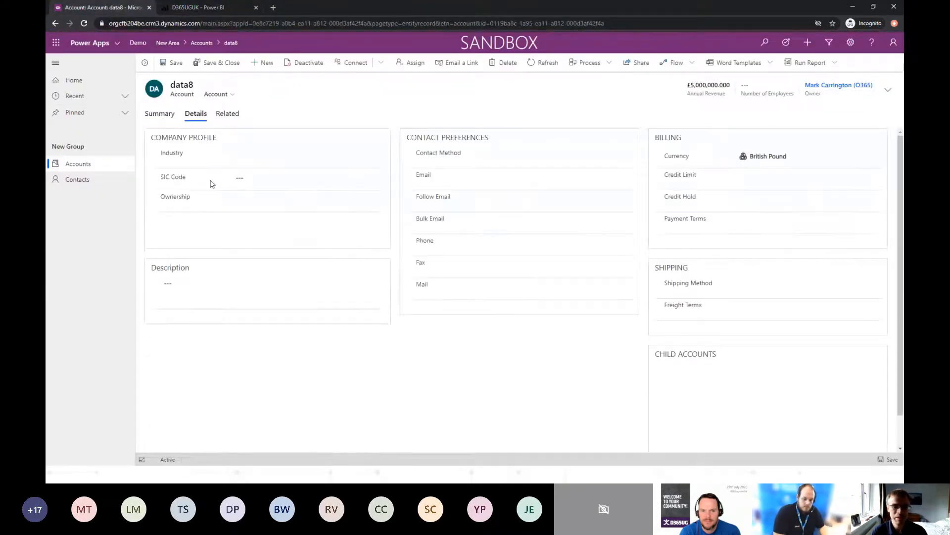
pyautogui.click(271, 156)
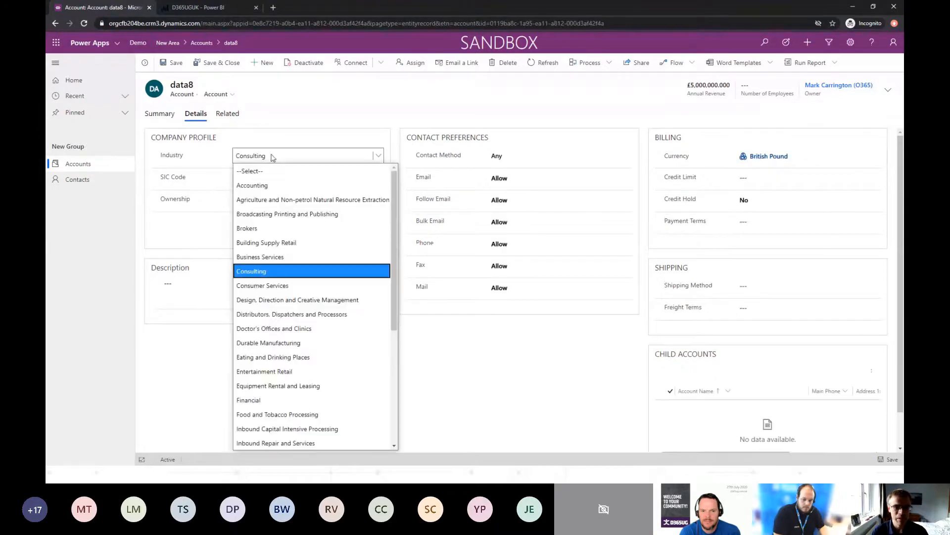
pyautogui.click(254, 186)
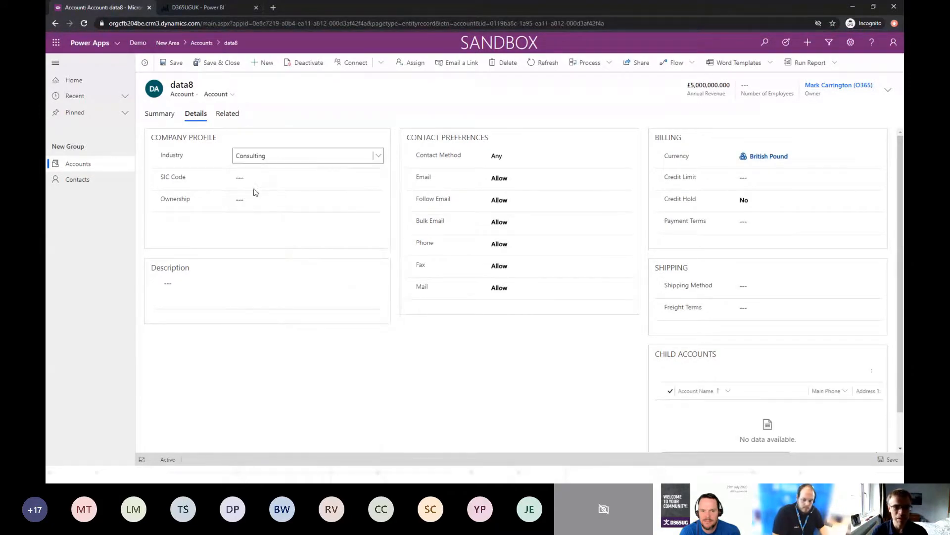
pyautogui.click(170, 62)
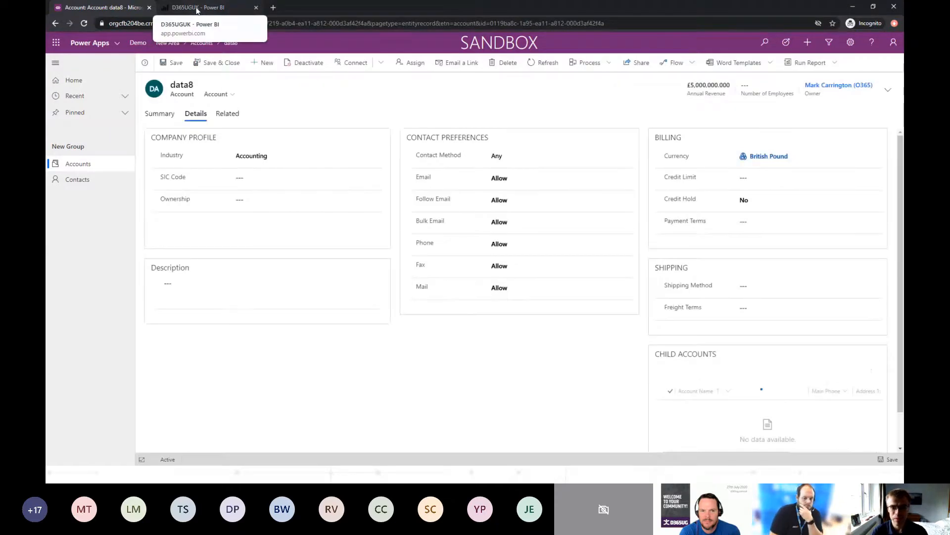
# Return to the D365UGUK report in the incognito window and refresh its data
pyautogui.click(195, 8)
pyautogui.click(292, 66)
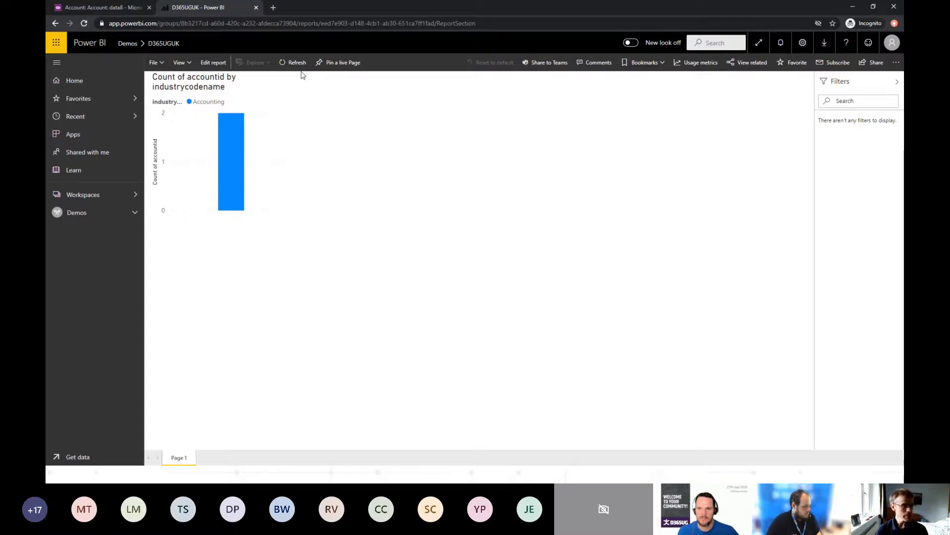
# Switch back to the PowerPoint slide show at the Demo slide
pyautogui.hotkey('alt', 'Tab')
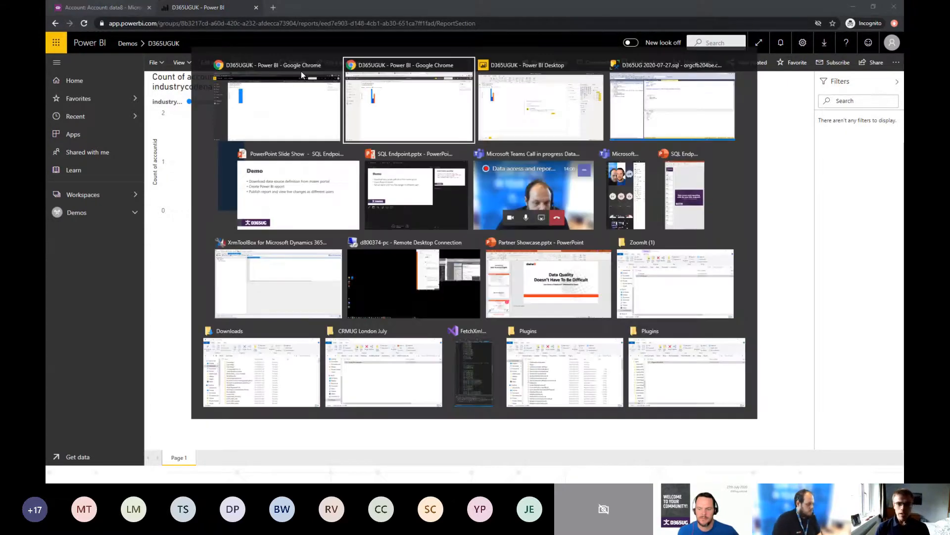
pyautogui.hotkey('alt', 'Tab')
pyautogui.hotkey('alt', 'Tab')
pyautogui.hotkey('alt', 'Tab')
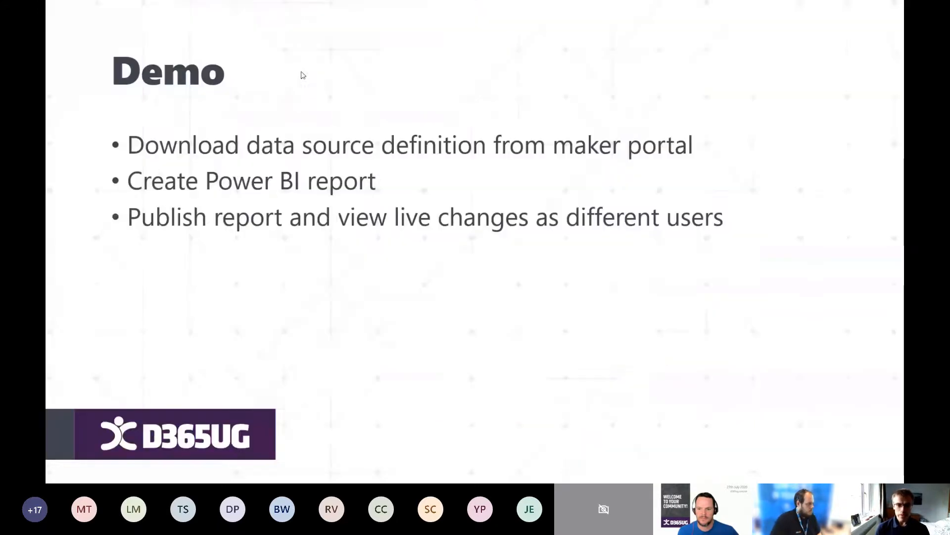